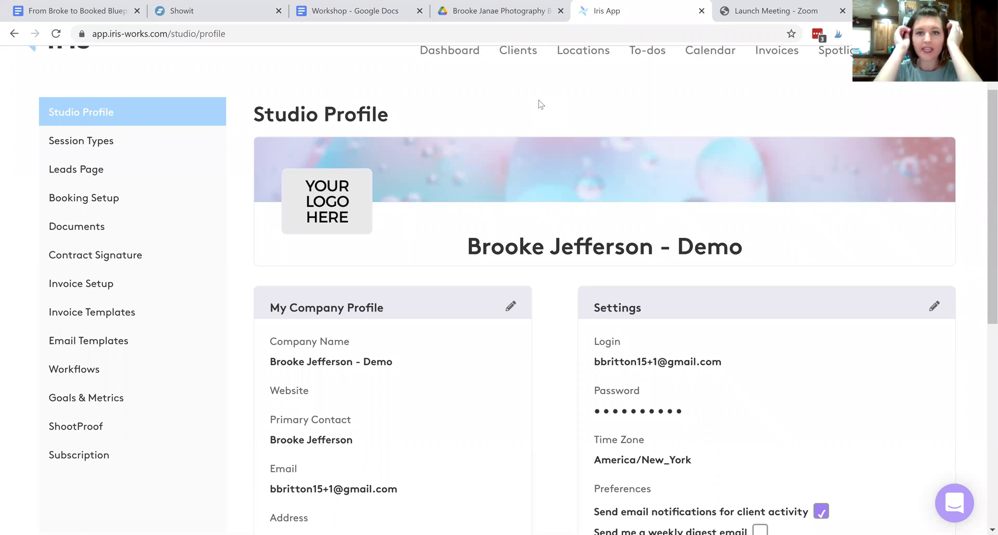
- Go to the dashboard, then open the studio settings
left_click(461, 54)
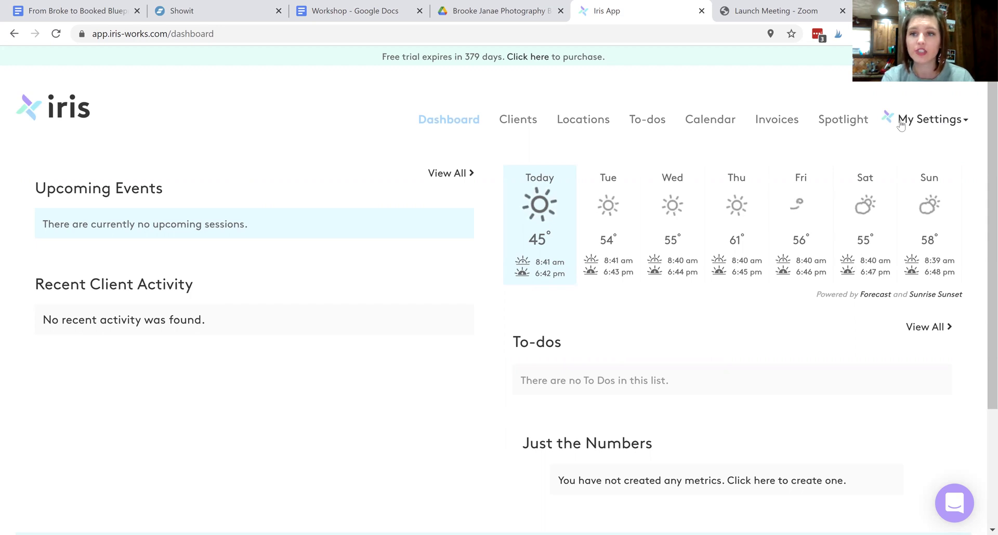
left_click(928, 121)
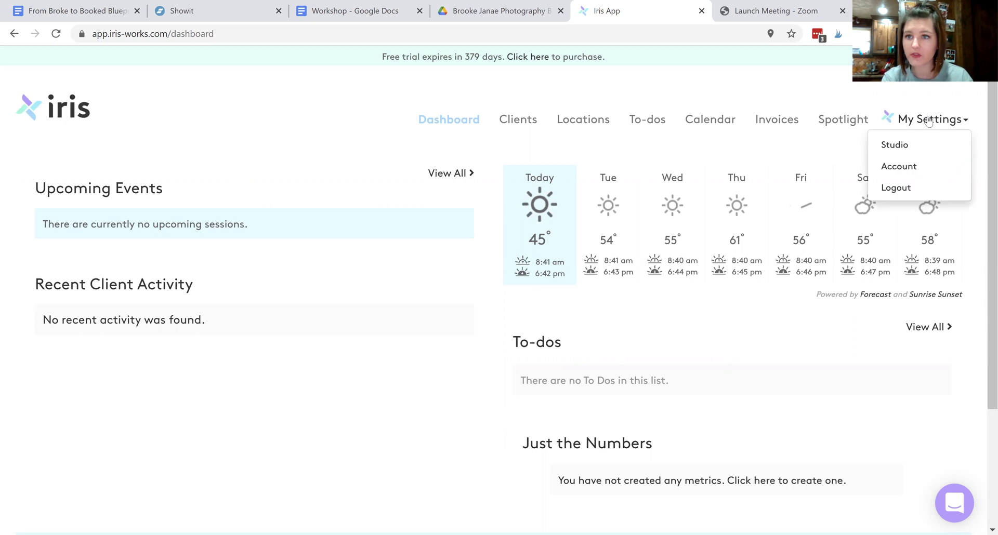
left_click(899, 149)
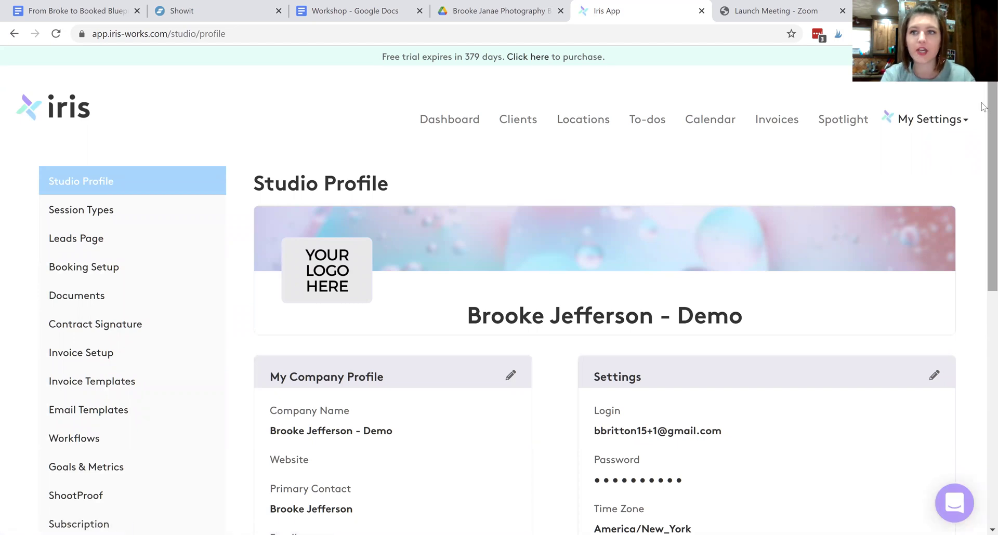
- Review the company profile's editable contact and address fields, then close the form without saving
scroll(335, 241, "down", 1)
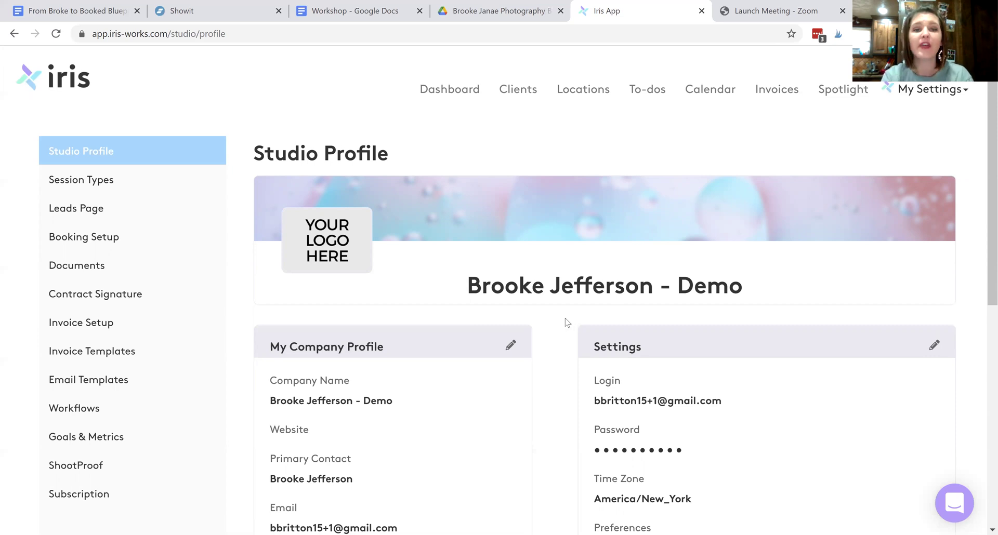
scroll(514, 285, "down", 4)
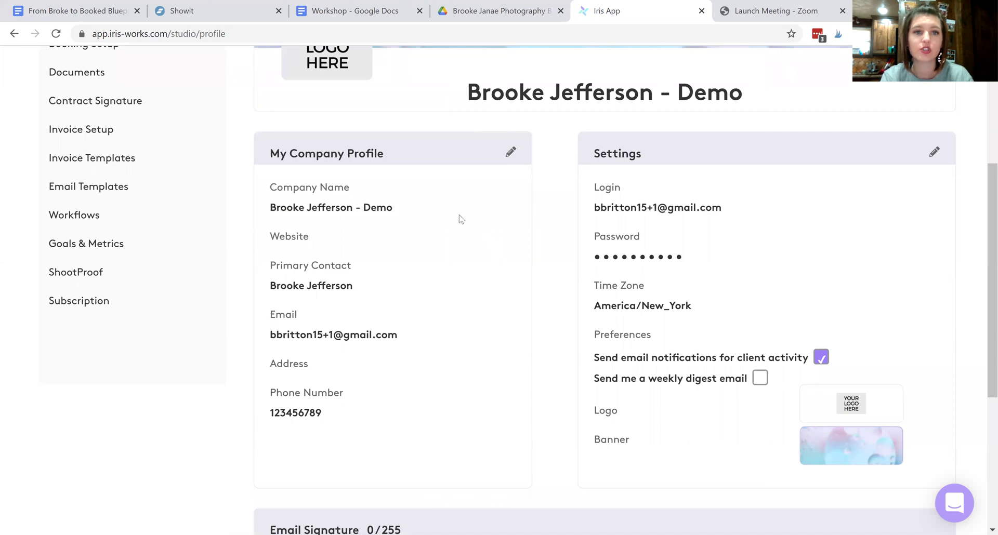
left_click(511, 153)
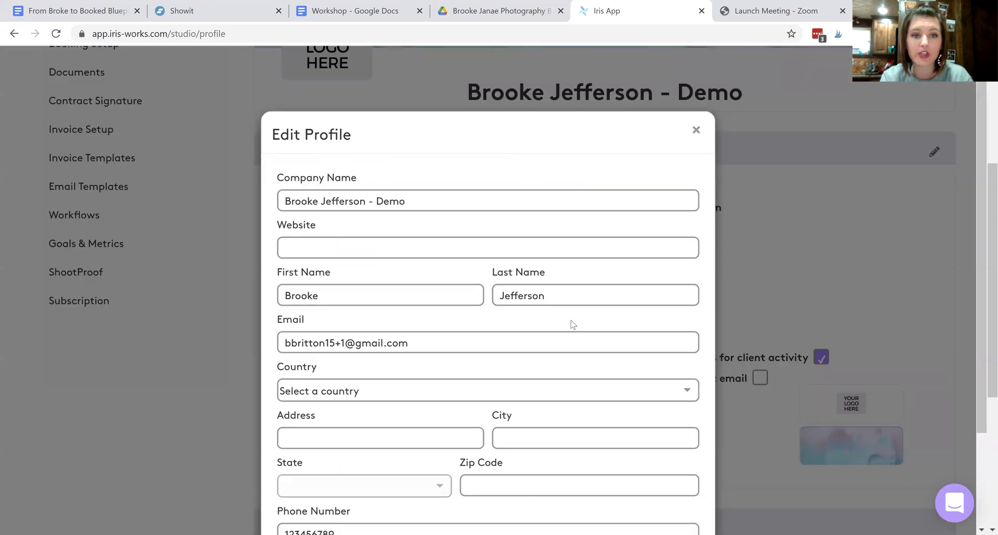
scroll(976, 215, "down", 1)
scroll(976, 215, "down", 2)
scroll(439, 152, "up", 2)
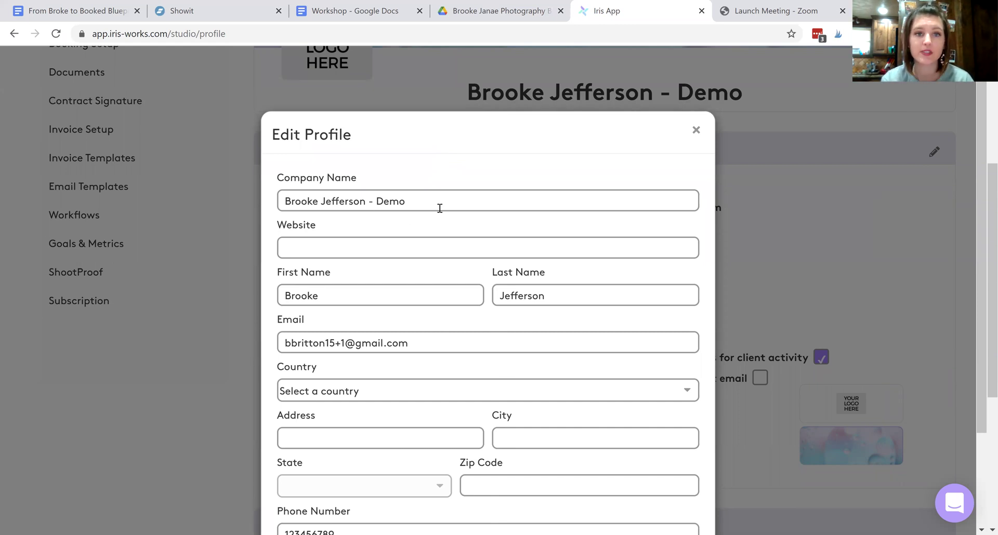
triple_click(338, 201)
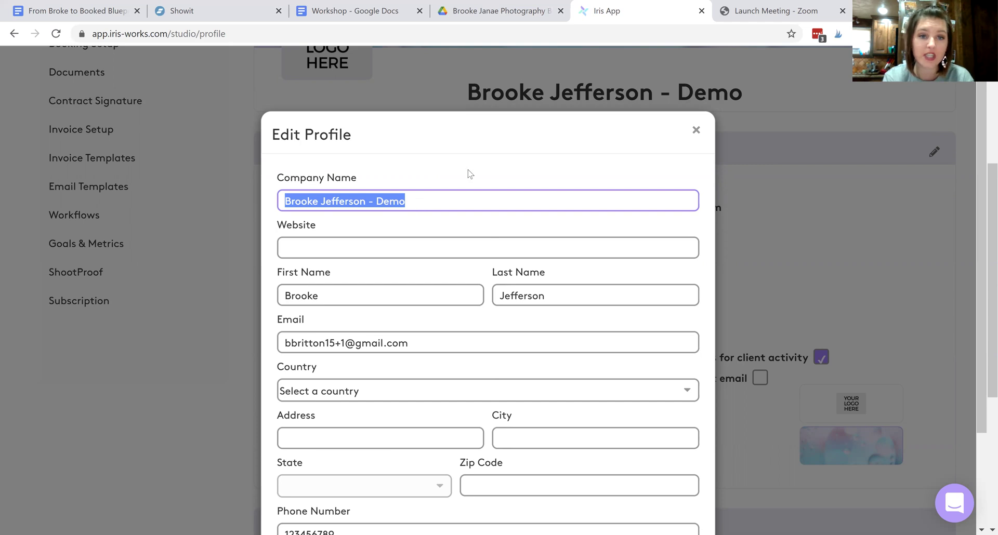
left_click(450, 189)
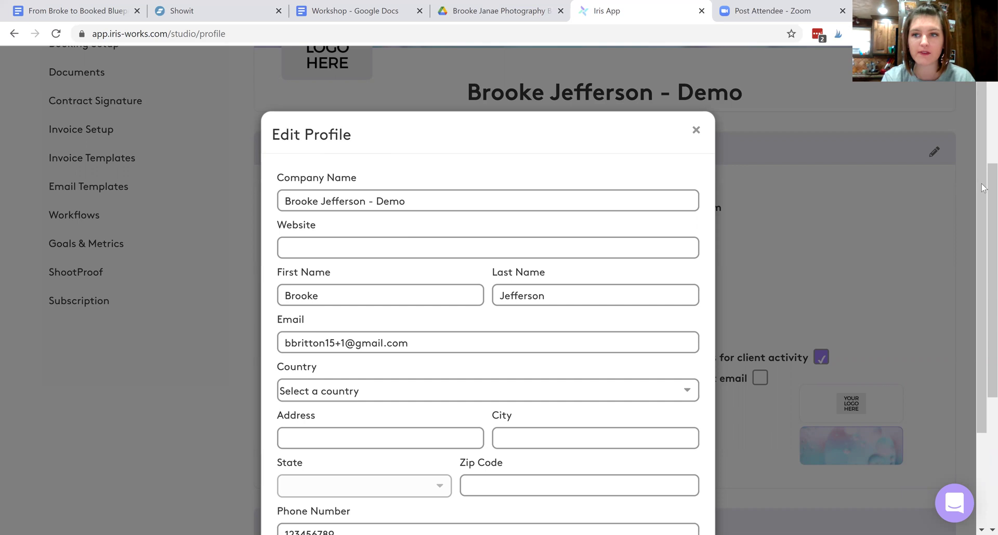
left_click_drag(984, 190, 984, 235)
scroll(983, 235, "down", 3)
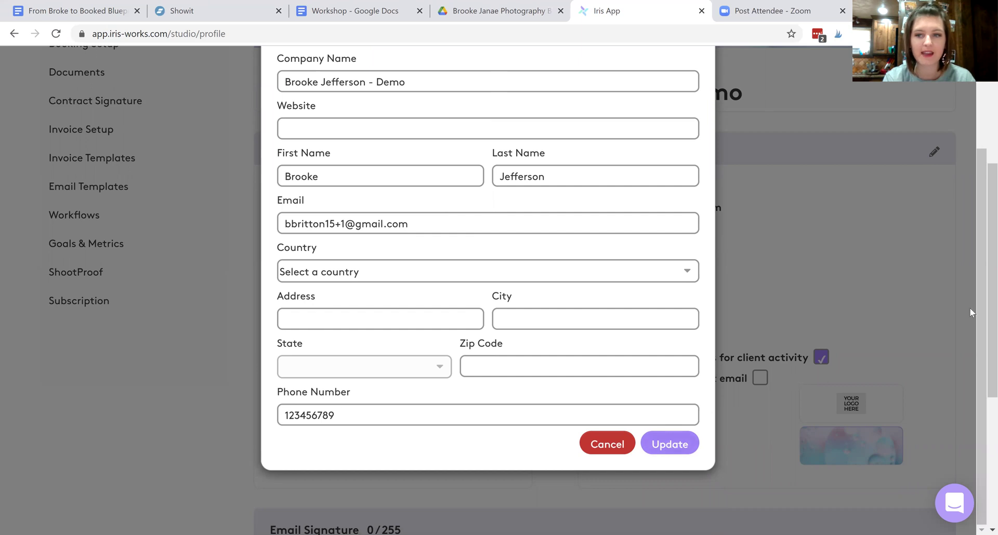
scroll(979, 294, "up", 3)
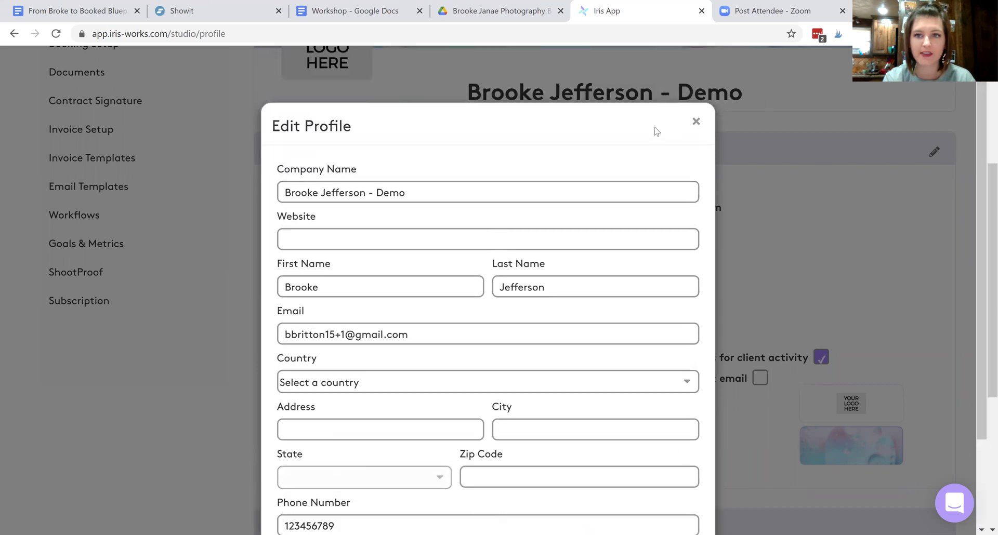
left_click(696, 122)
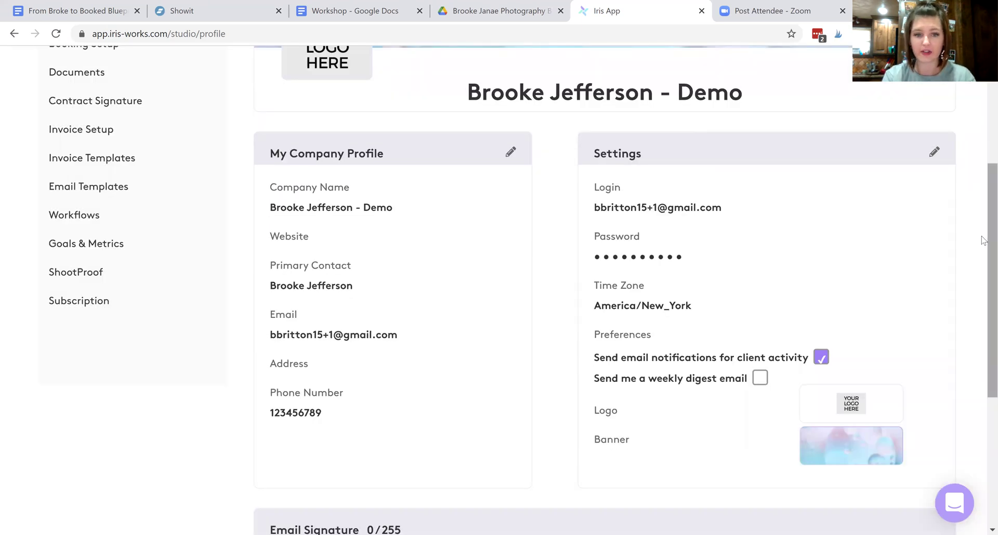
- Open the studio settings for editing and set the time zone to Central Time (US & Canada)
scroll(982, 229, "up", 2)
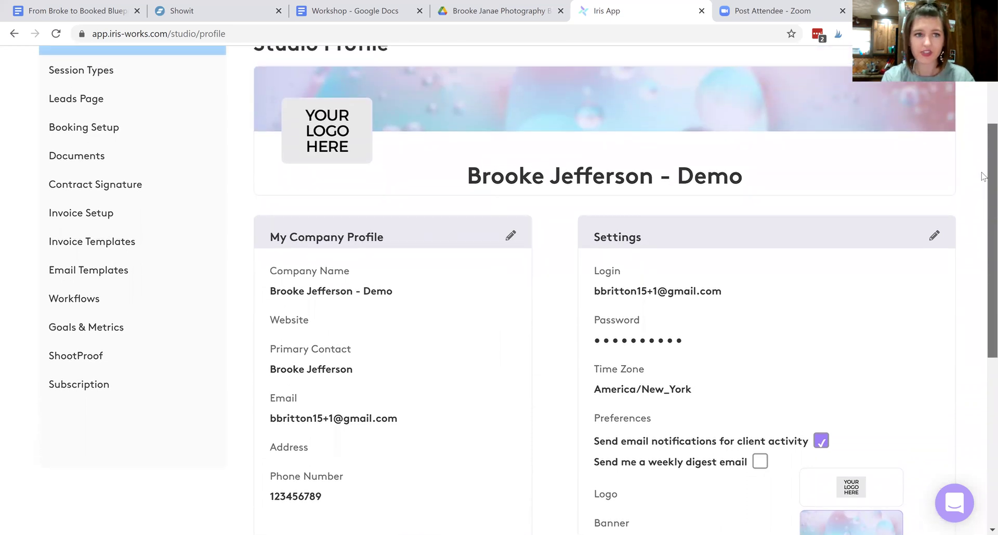
scroll(983, 176, "up", 2)
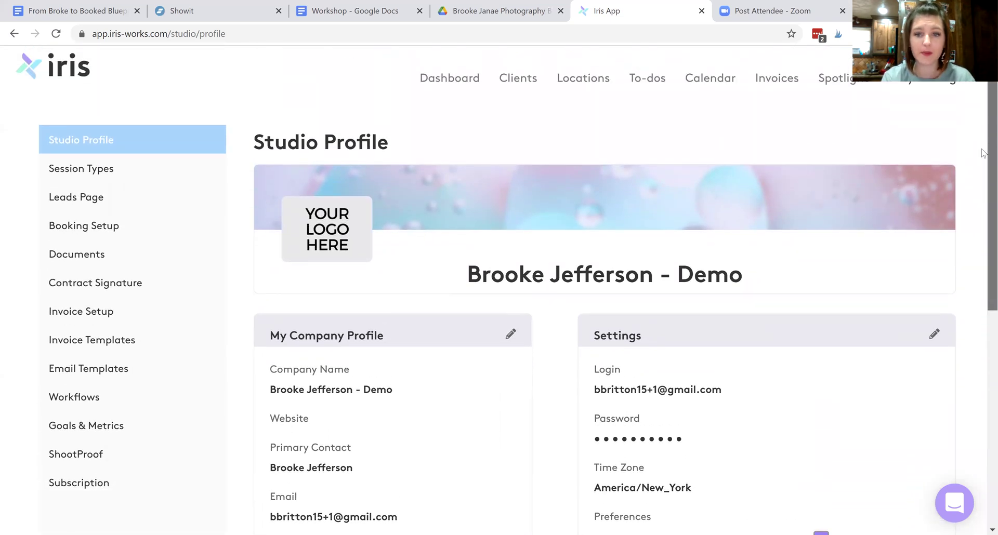
scroll(983, 154, "down", 4)
scroll(982, 273, "down", 1)
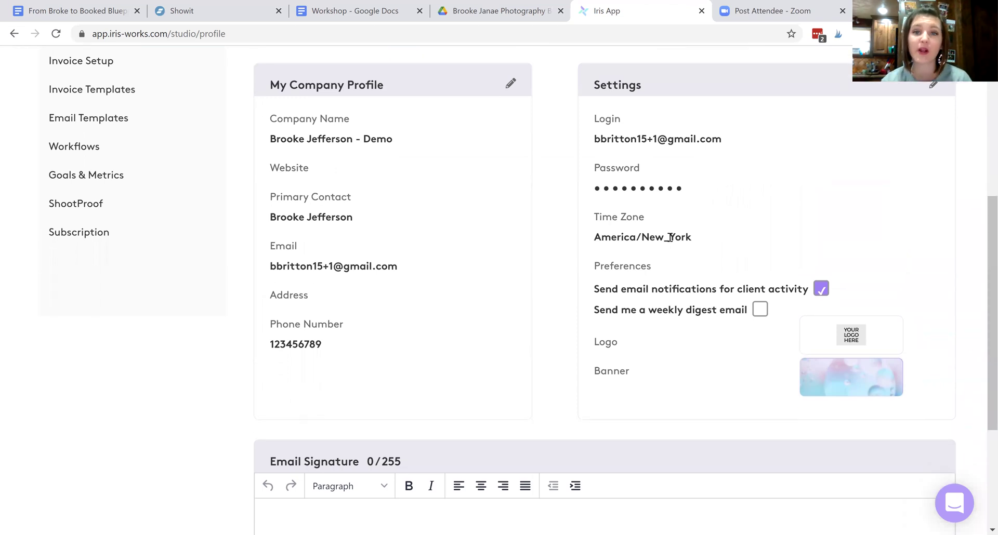
left_click(933, 84)
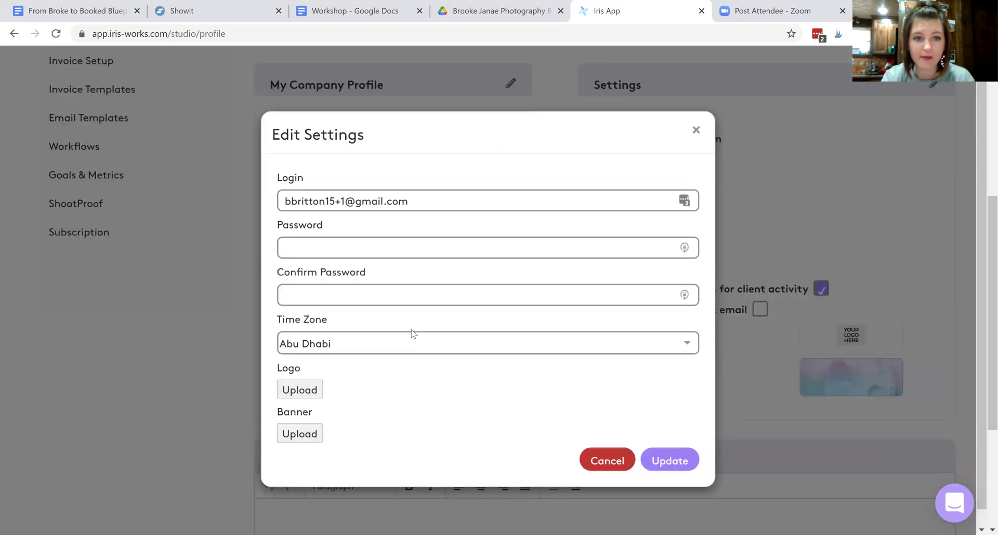
left_click(392, 347)
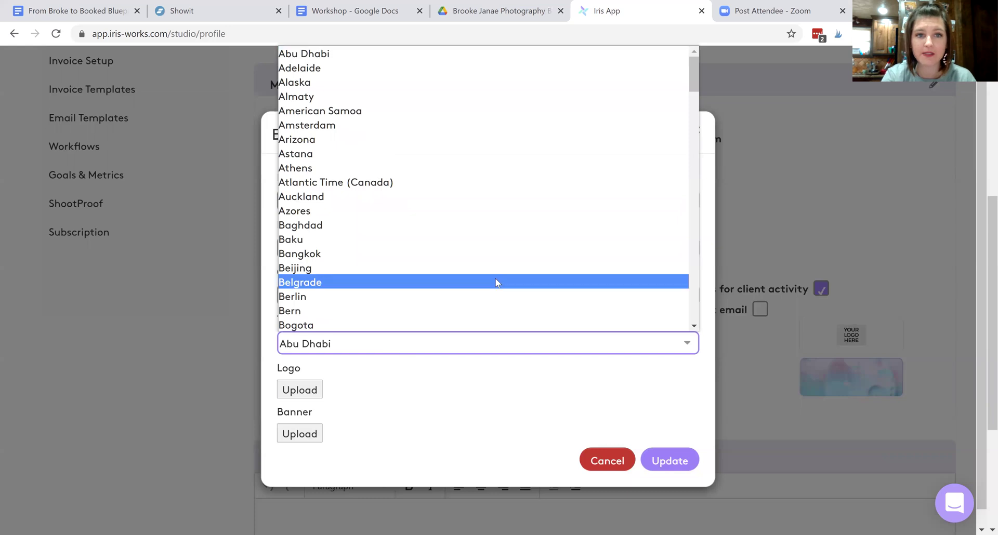
scroll(693, 93, "down", 2)
scroll(692, 94, "down", 5)
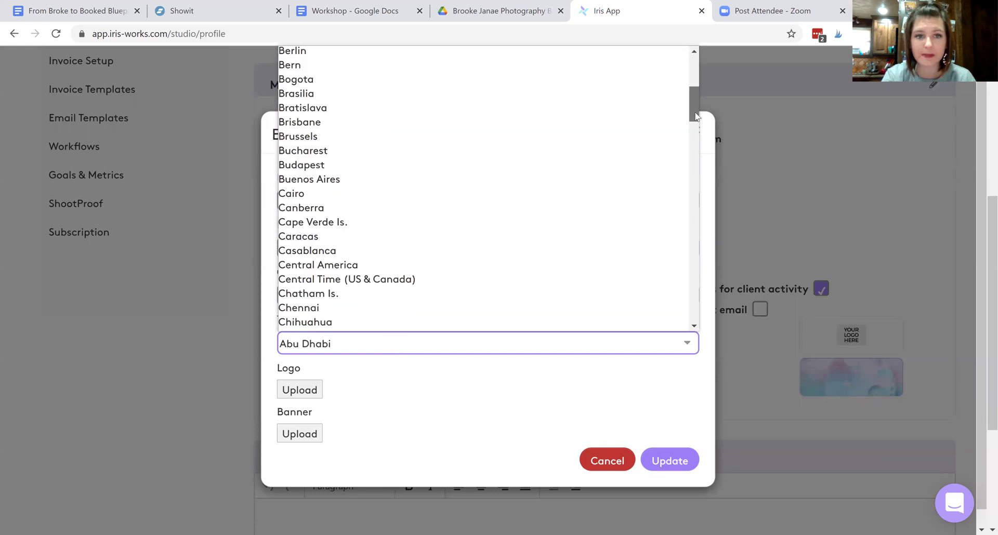
left_click(420, 179)
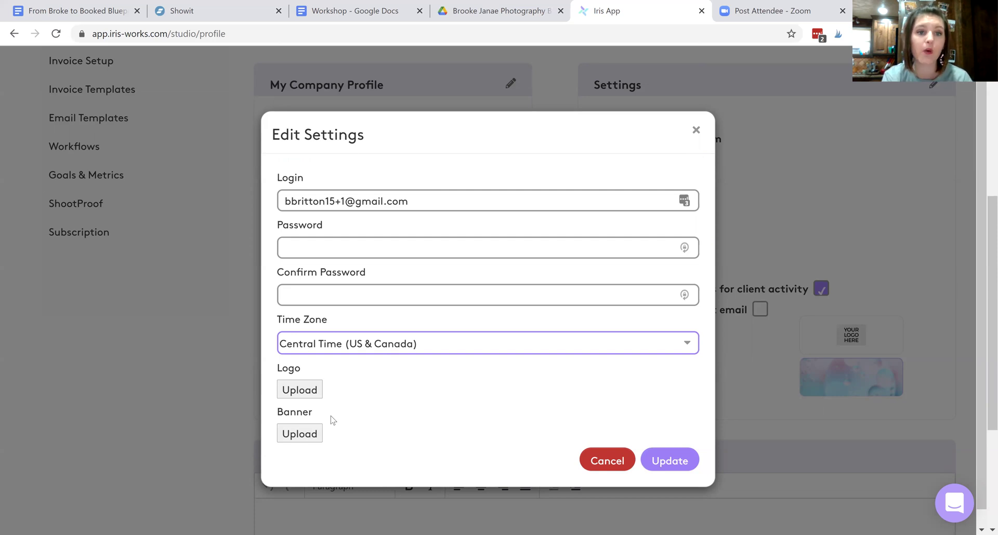
- Upload the favicon image from the Iris Works Set Up folder as the studio logo and save the settings
left_click(305, 395)
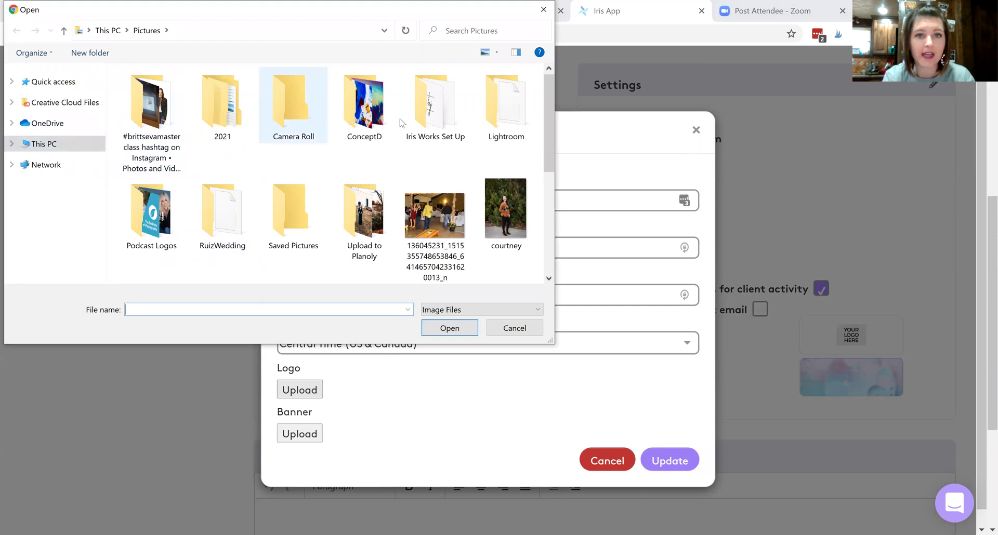
double_click(431, 115)
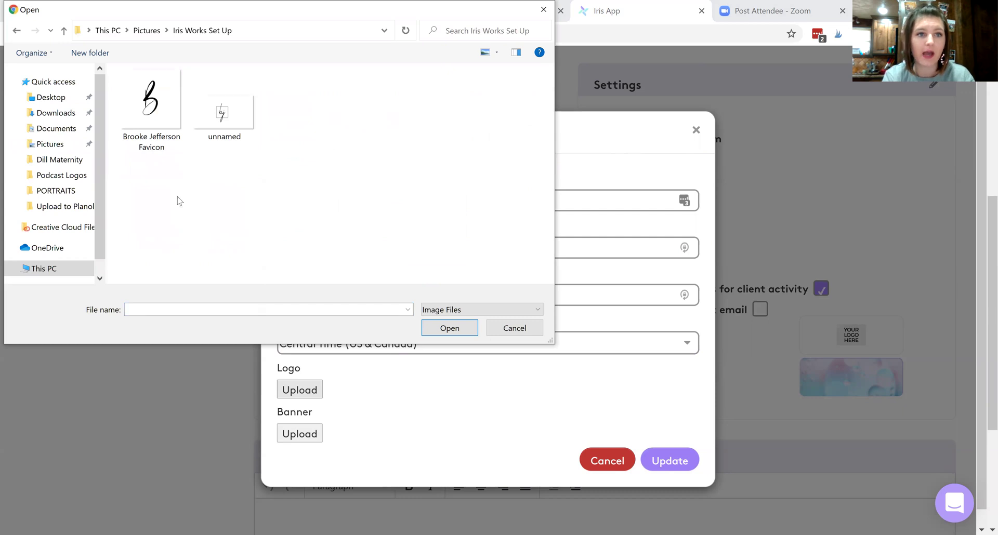
left_click(151, 104)
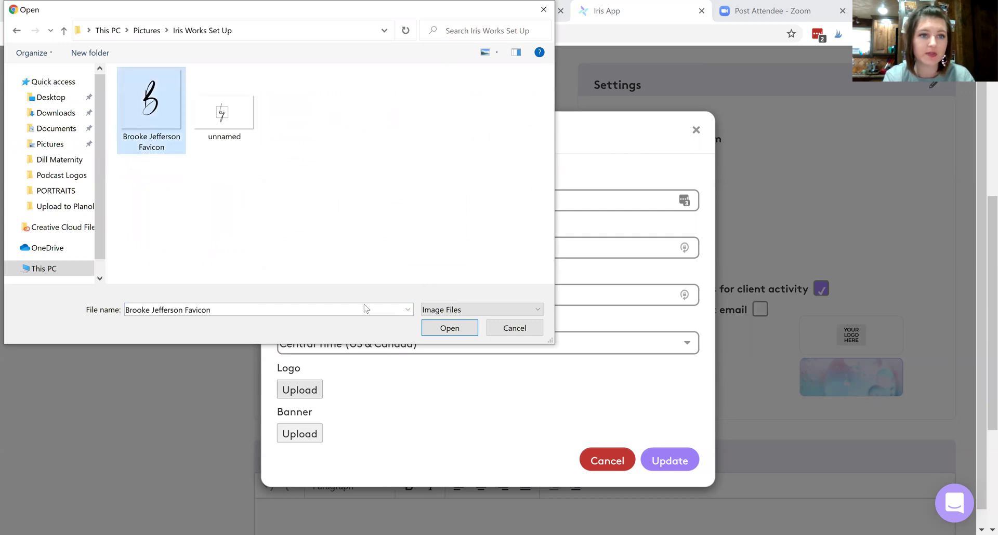
left_click(448, 329)
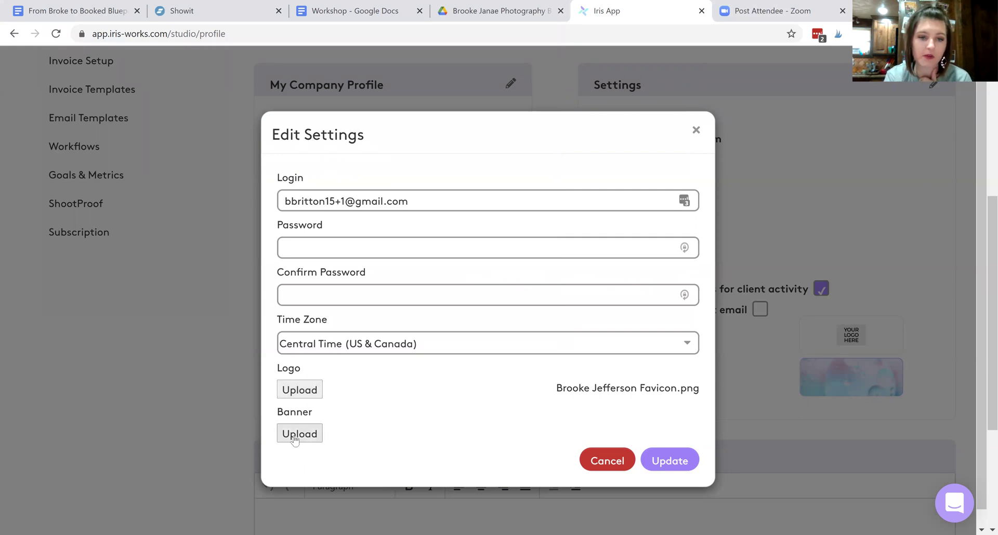
left_click(674, 468)
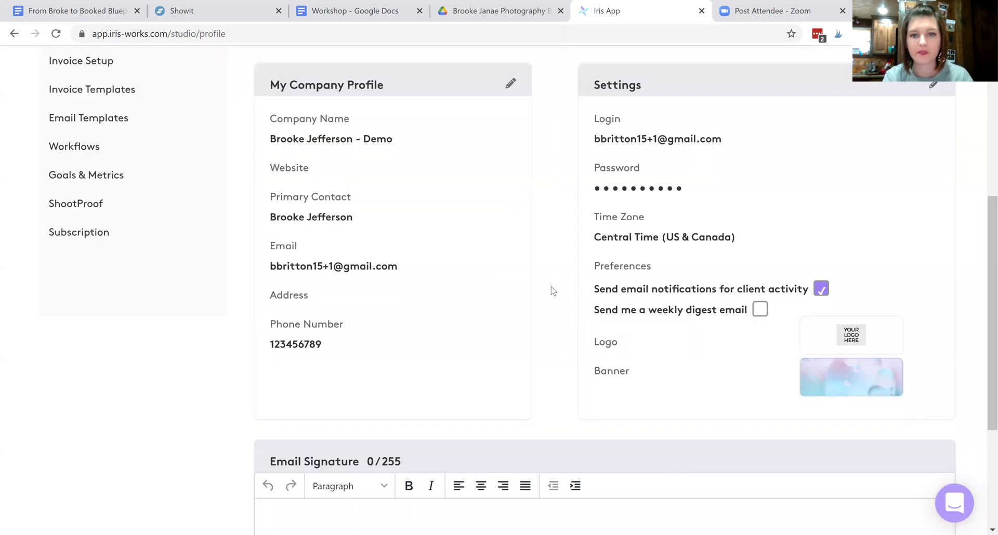
- Check the updated studio profile, then open the session types page and dismiss the support chat notification
scroll(982, 296, "up", 4)
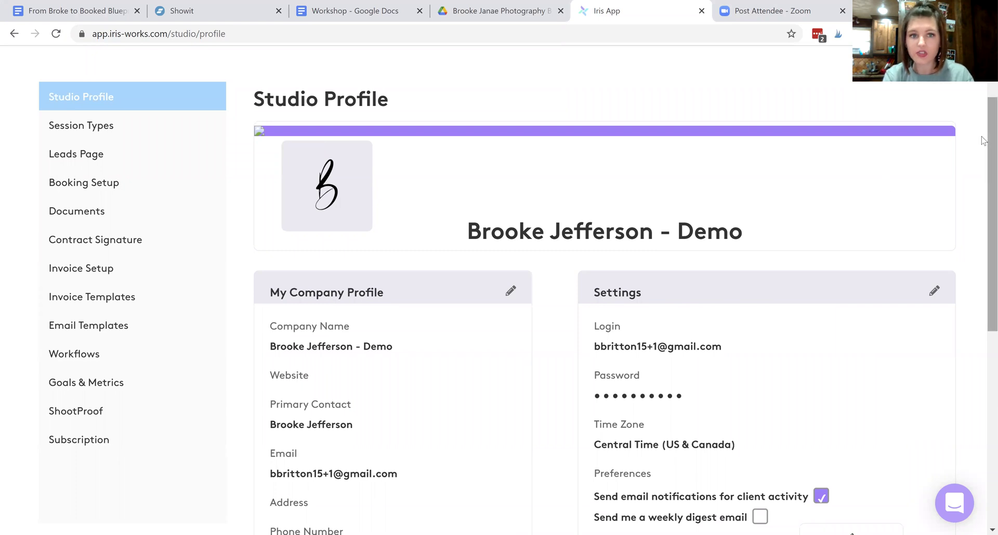
scroll(979, 319, "down", 7)
scroll(983, 221, "up", 8)
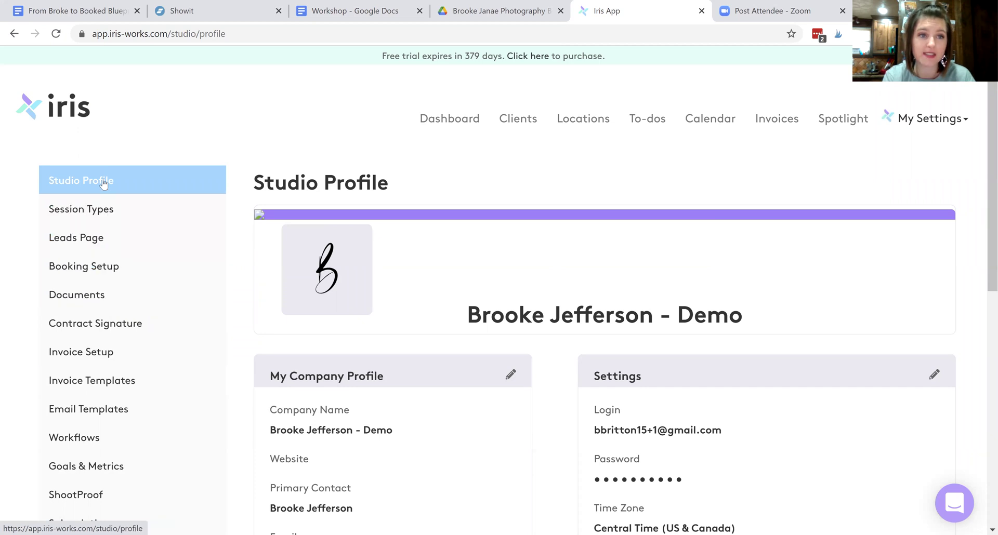
left_click(104, 214)
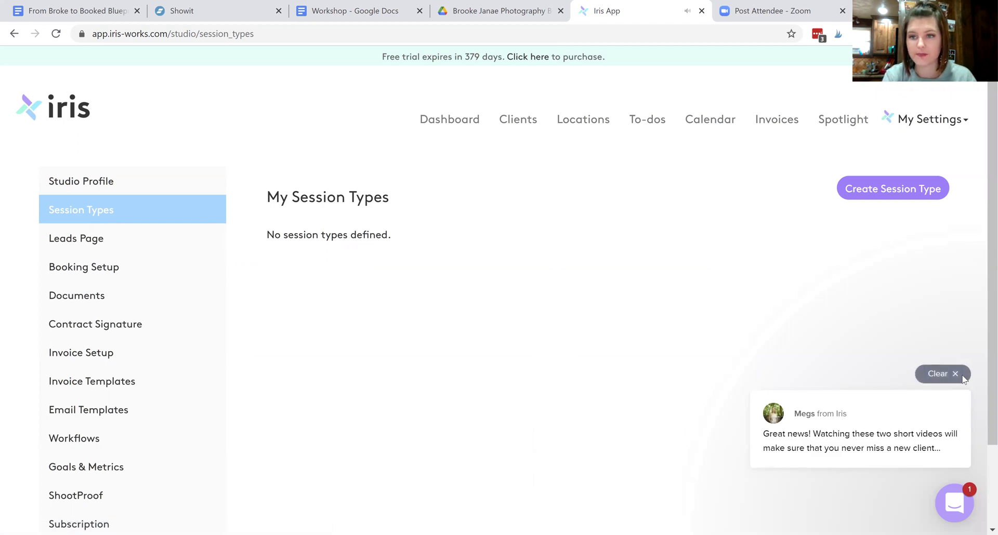
left_click(962, 378)
scroll(982, 177, "down", 1)
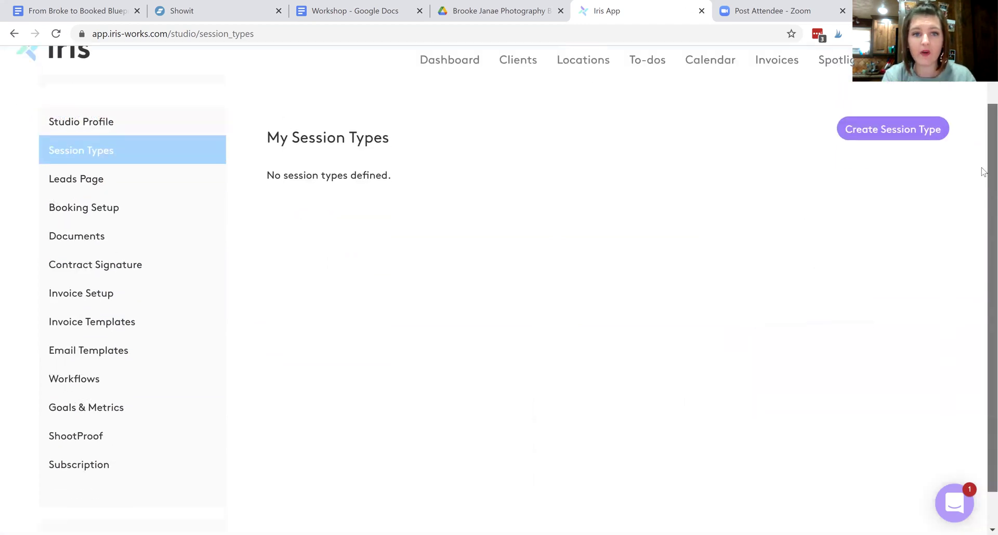
scroll(832, 229, "up", 1)
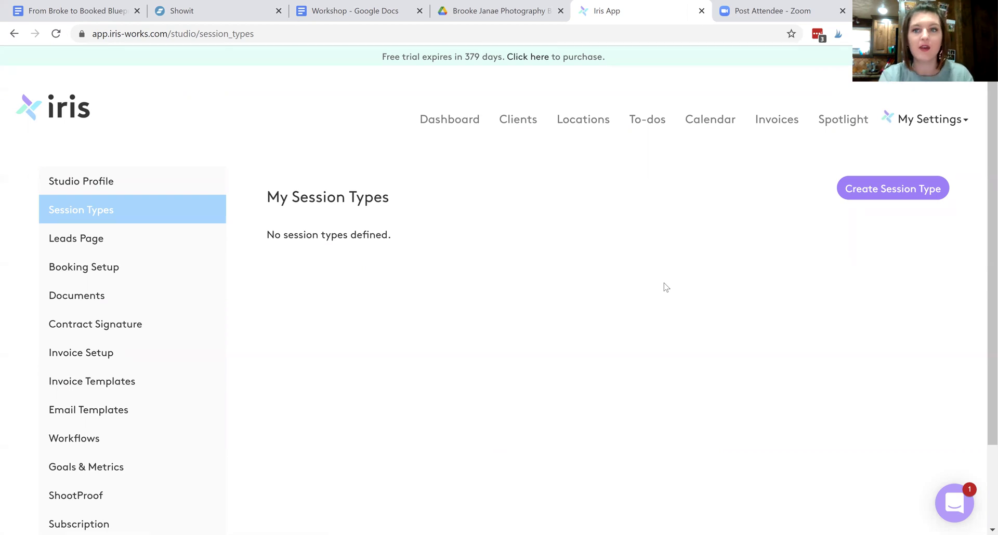
- Start a new session type and name it Family
left_click(901, 194)
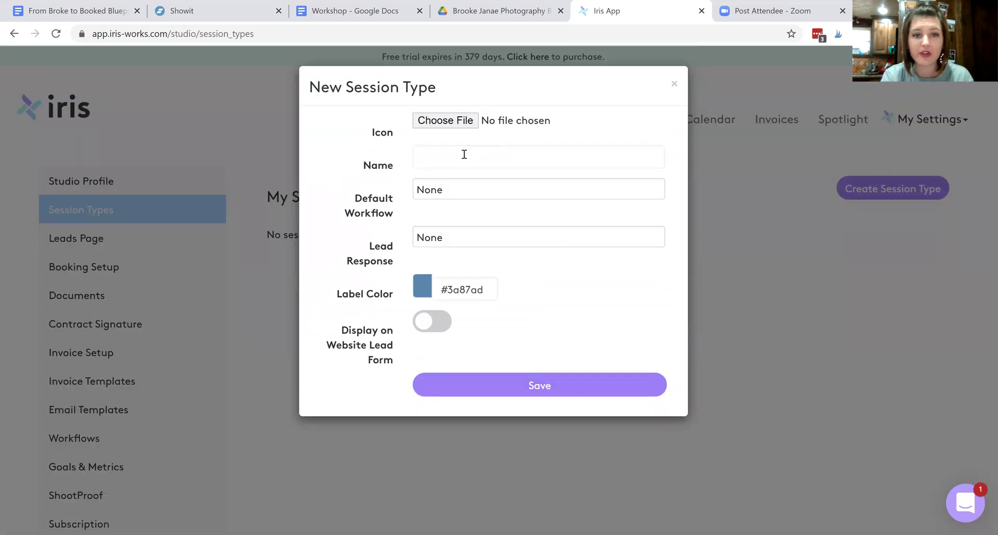
left_click(464, 154)
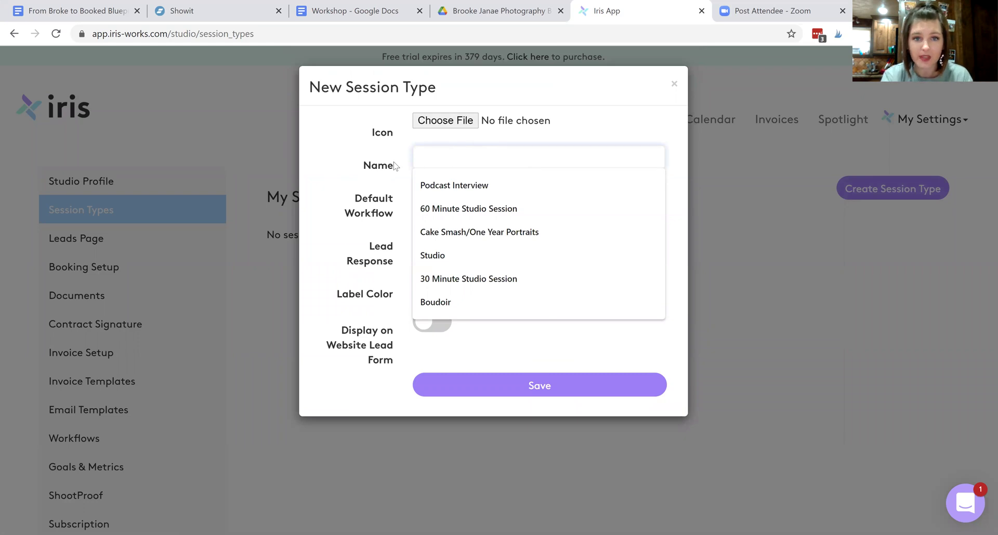
type("Family")
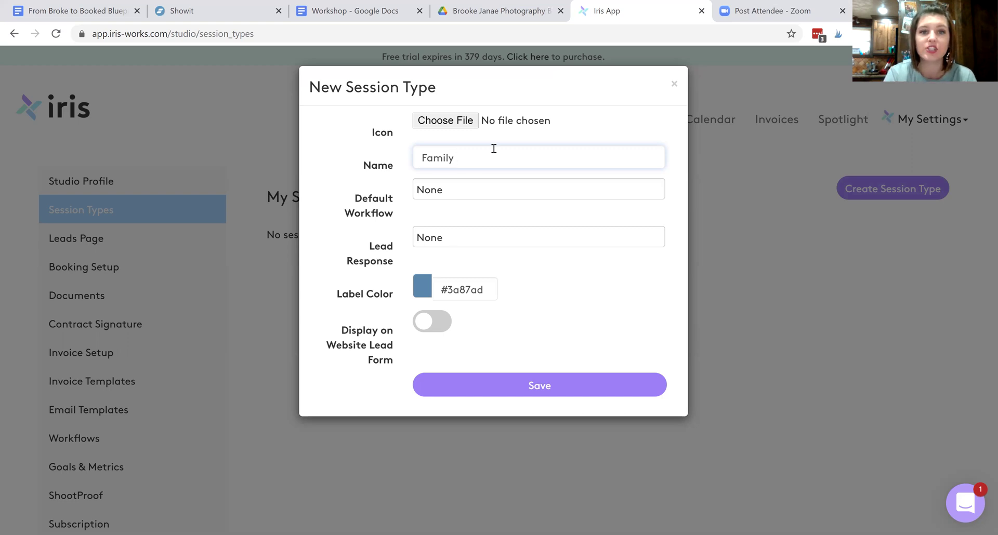
- Set the session type's label color to #0a4957, enable its display on the website lead form, and save it
left_click(489, 291)
left_click_drag(489, 289, 447, 289)
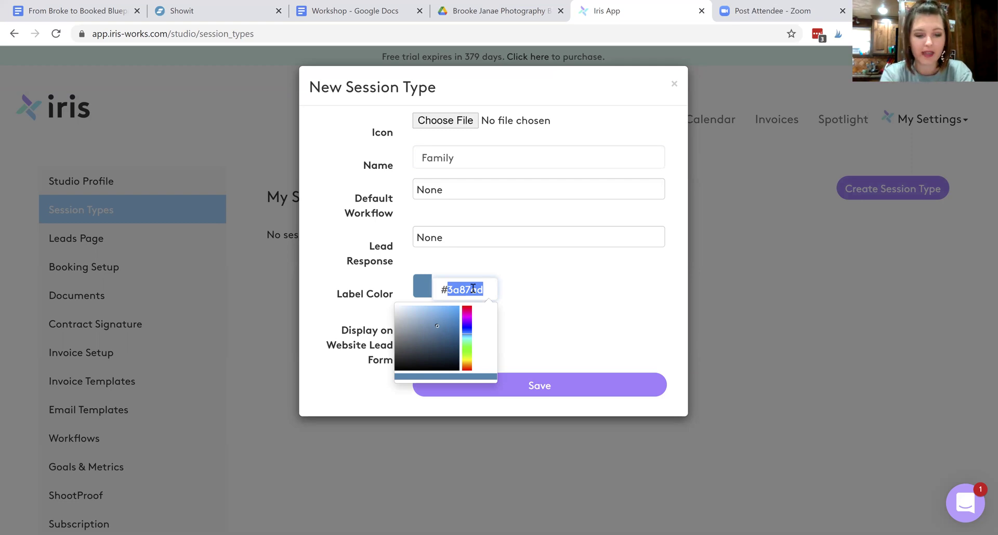
type("0A")
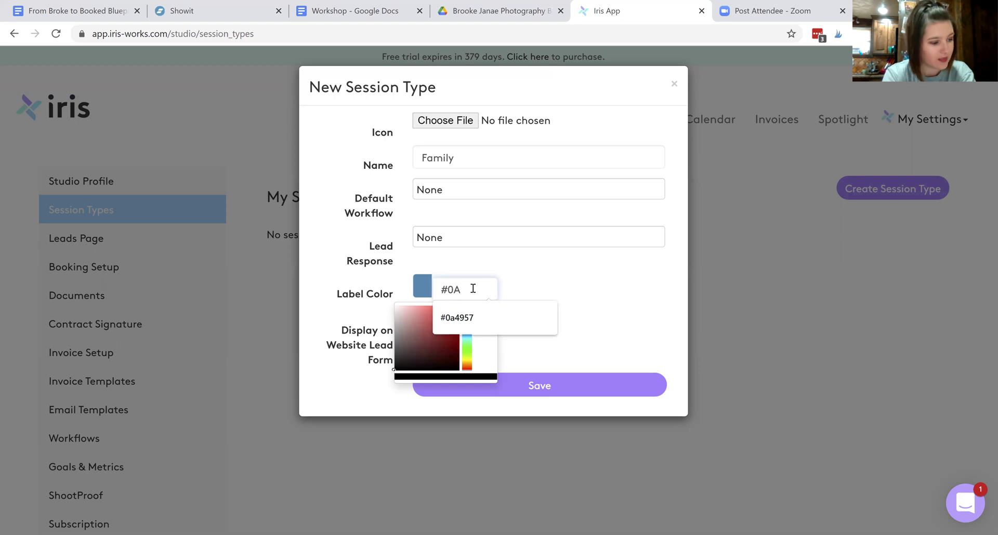
left_click(479, 320)
left_click(563, 296)
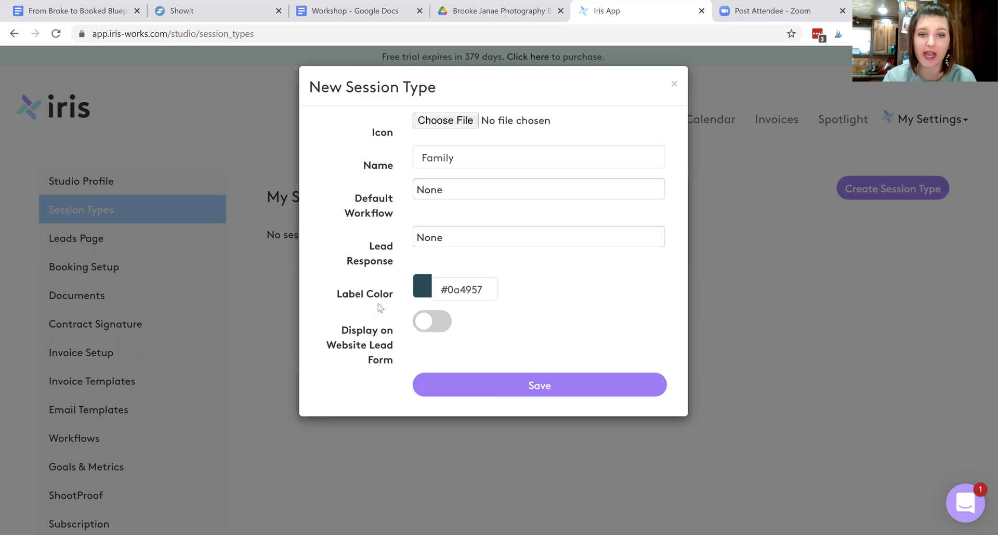
left_click(435, 321)
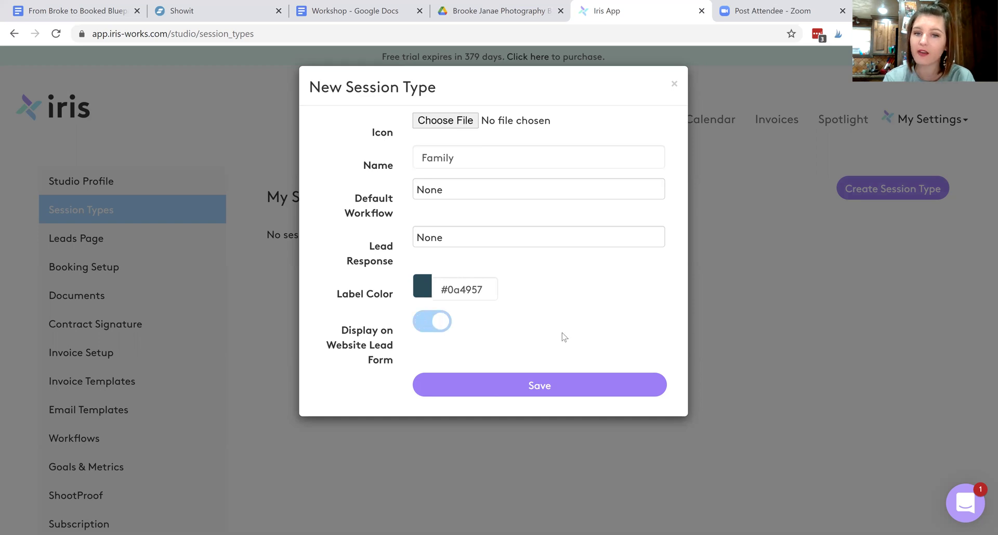
left_click(559, 390)
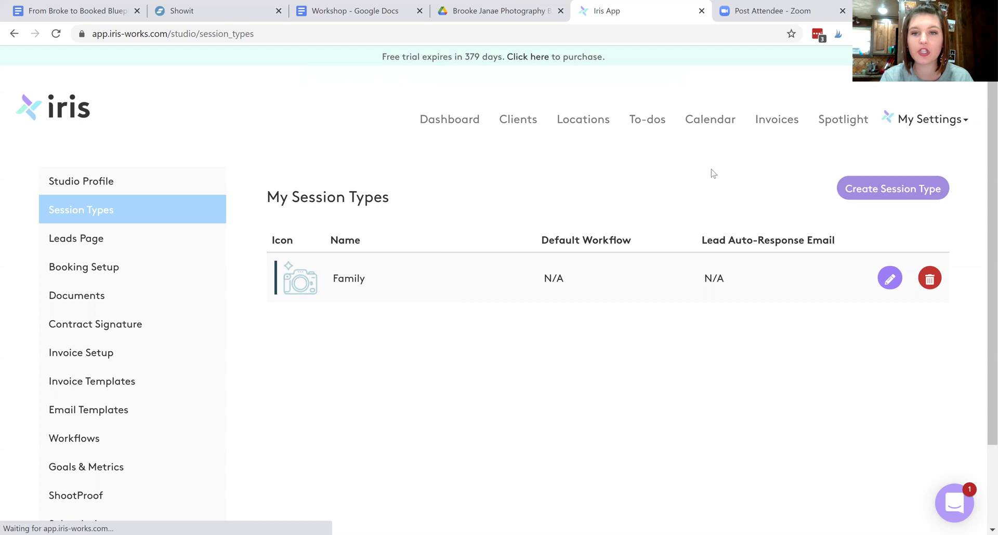
- Open the calendar
left_click(713, 121)
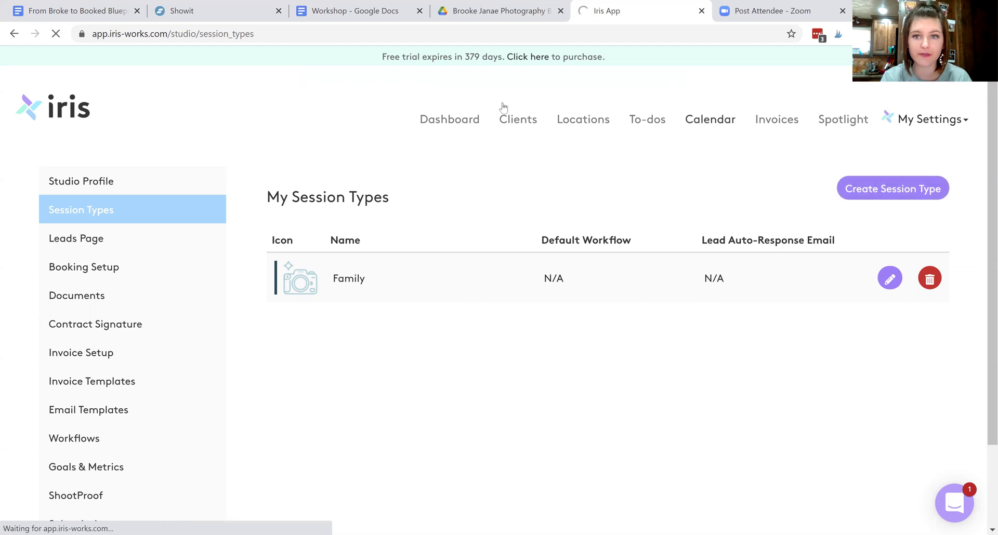